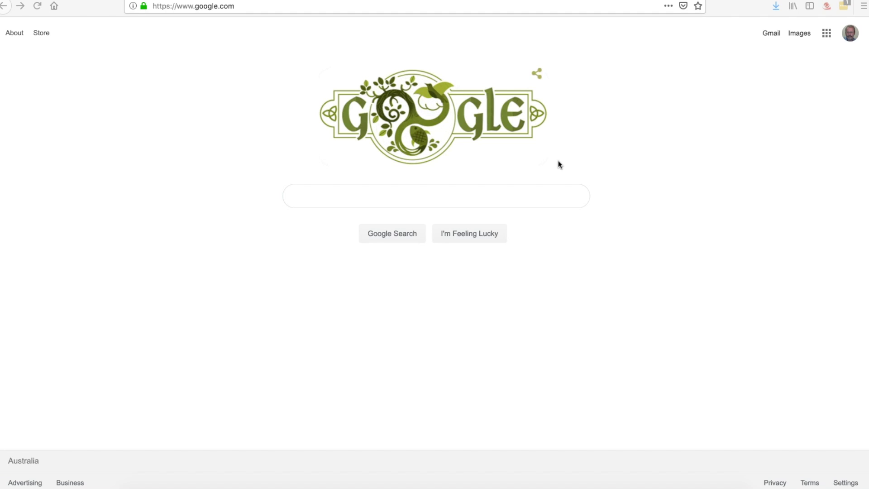
# - Search Google for 'Google scholar' and open the Google Scholar home page from the results
pyautogui.click(350, 195)
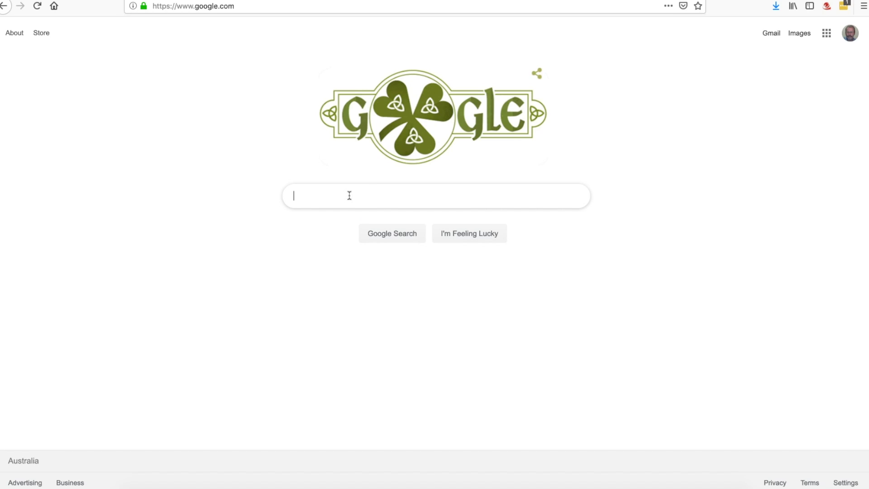
pyautogui.write('Googl')
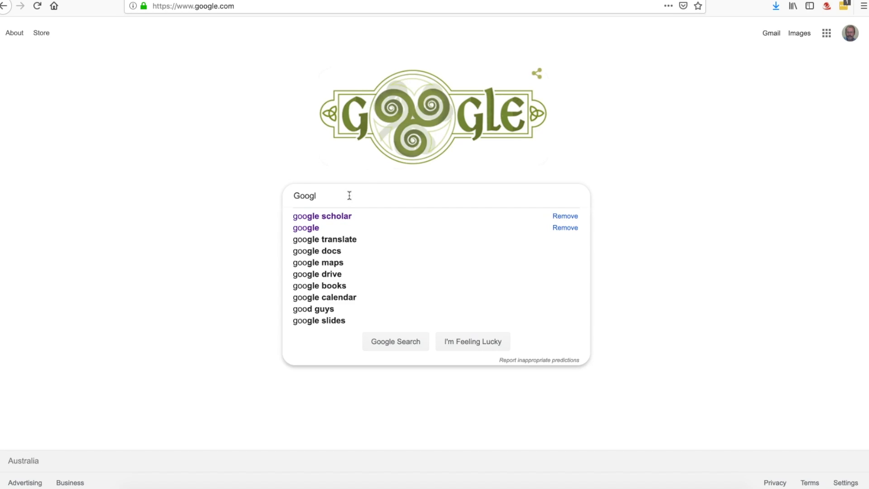
pyautogui.write('e scholar')
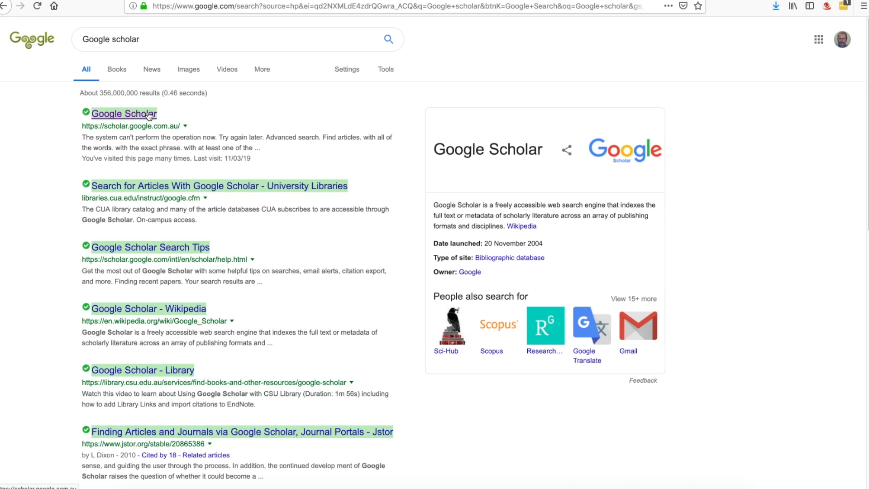
pyautogui.click(149, 115)
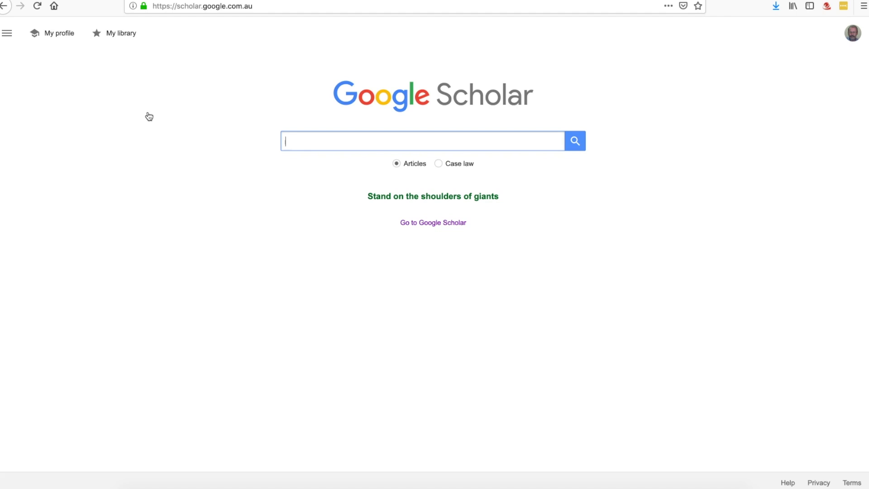
# - Search Scholar for 'Fake news' and highlight the count of about 261,000 results
pyautogui.write('Fa')
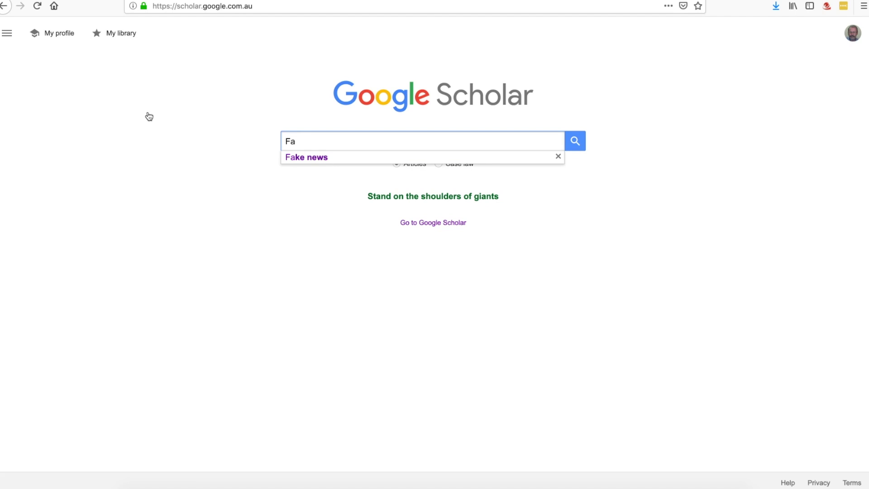
pyautogui.write('ke news')
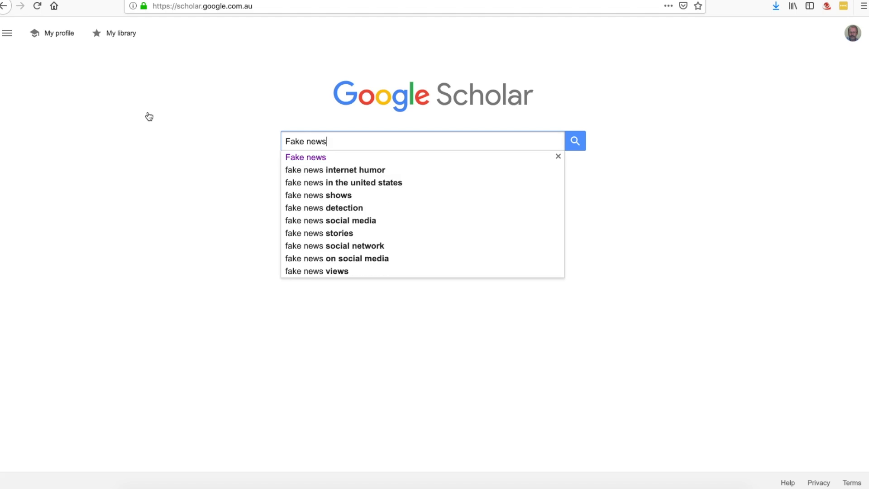
pyautogui.press('Return')
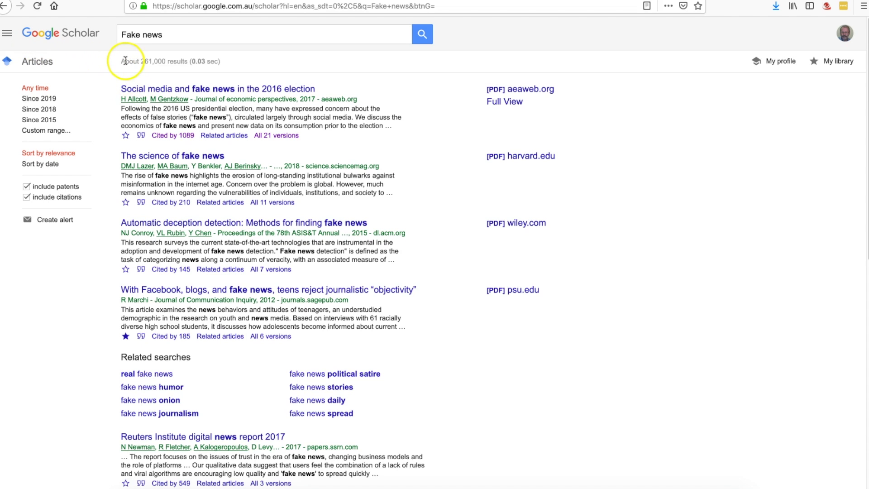
pyautogui.moveTo(120, 61); pyautogui.dragTo(188, 73)
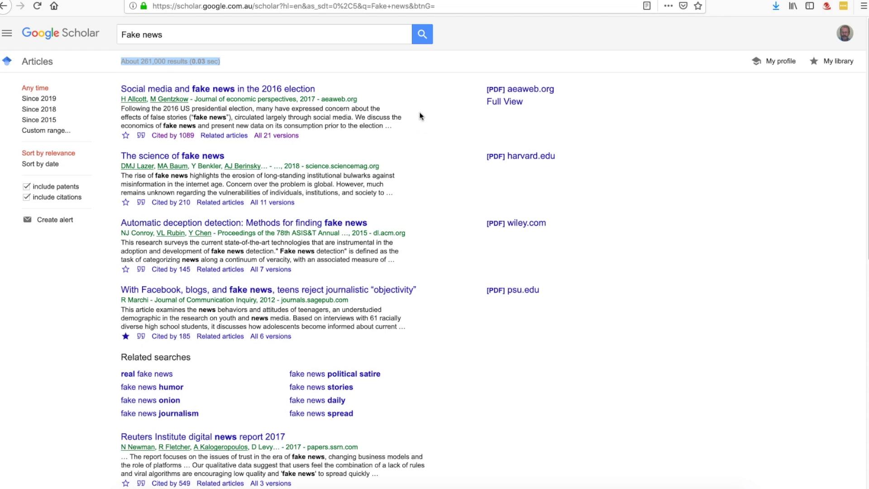
pyautogui.scroll(-7, 420, 116)
pyautogui.scroll(7, 419, 116)
pyautogui.rightClick(186, 136)
pyautogui.click(209, 139)
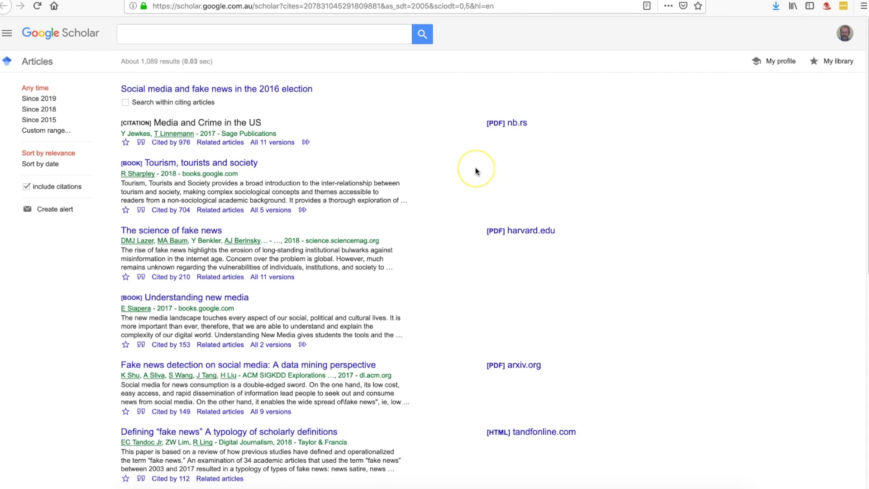
pyautogui.scroll(-4, 475, 169)
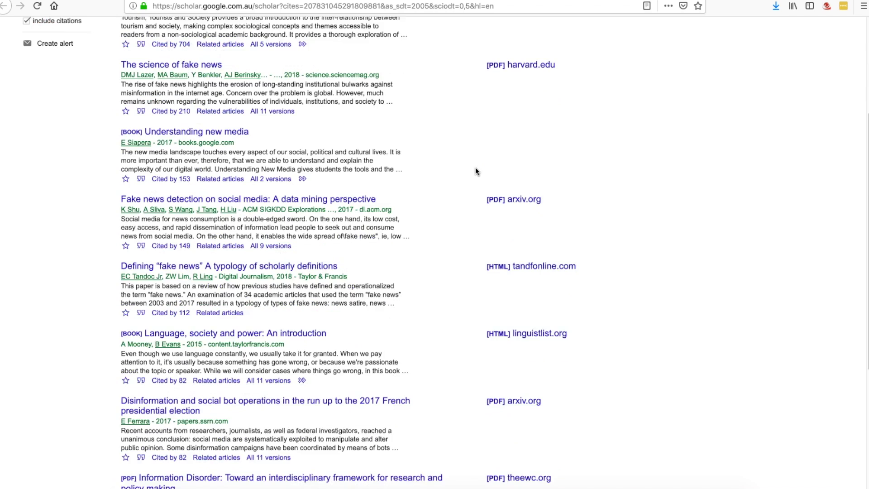
pyautogui.scroll(4, 475, 167)
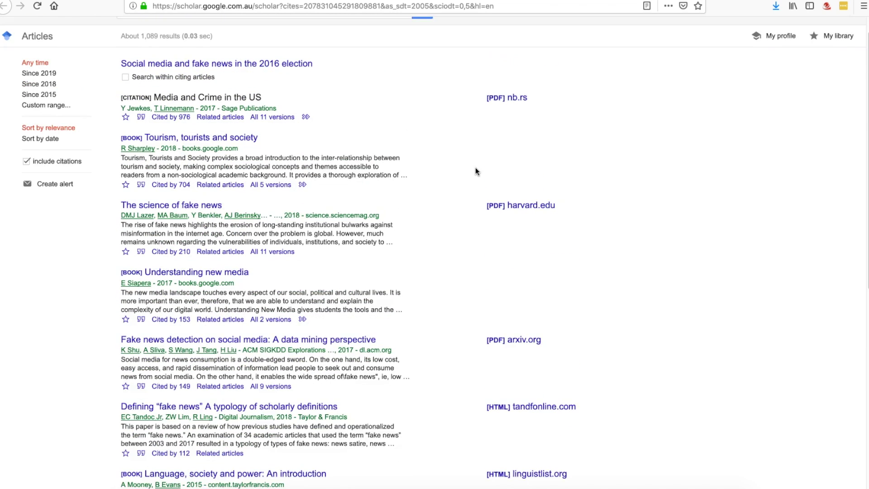
pyautogui.hotkey('alt', 'Left')
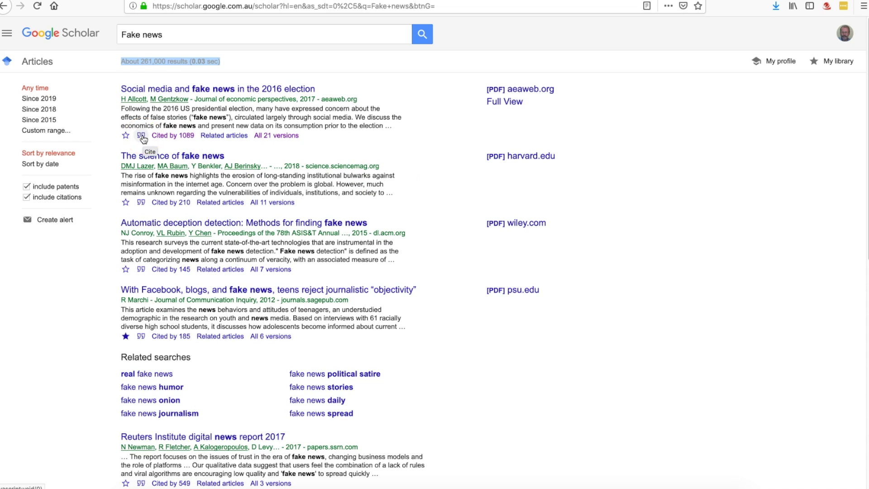
# - Star 'Social media and fake news in the 2016 election' into My library and show its citations
pyautogui.click(126, 136)
pyautogui.click(127, 139)
pyautogui.click(207, 188)
pyautogui.click(142, 136)
pyautogui.click(142, 136)
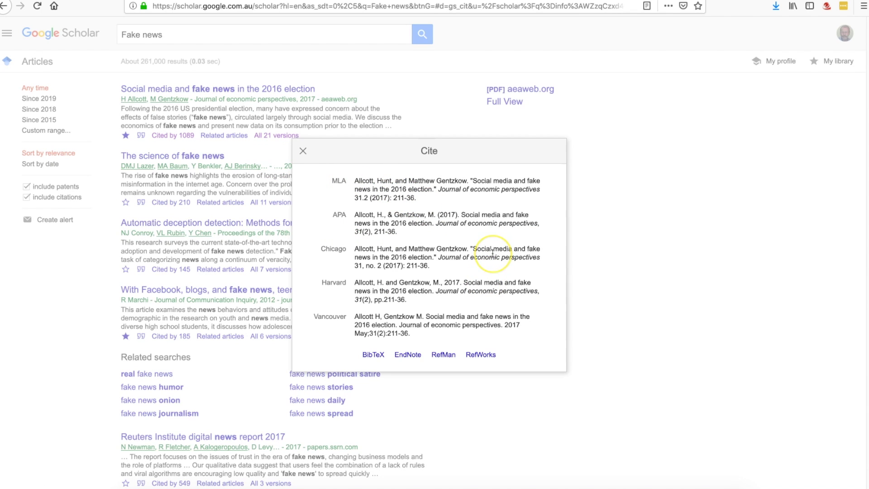
# - Copy the Harvard reference for the 2016 election paper, then close the citation dialog
pyautogui.click(447, 303)
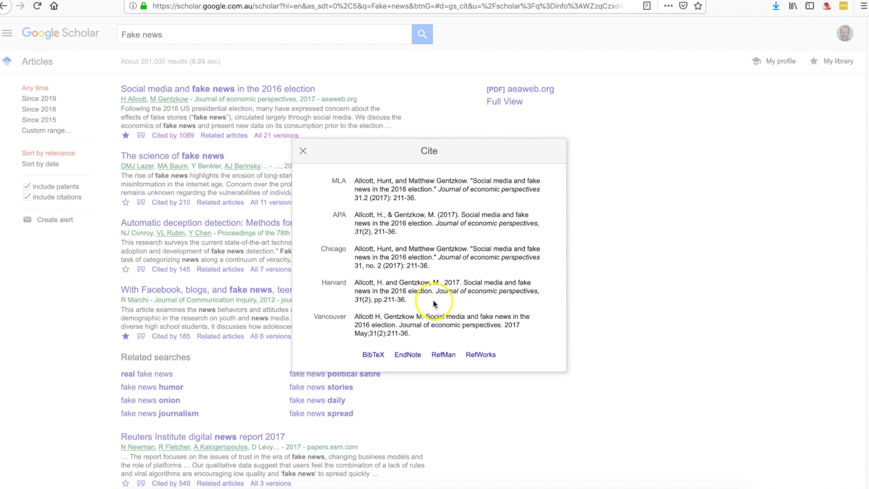
pyautogui.click(413, 303)
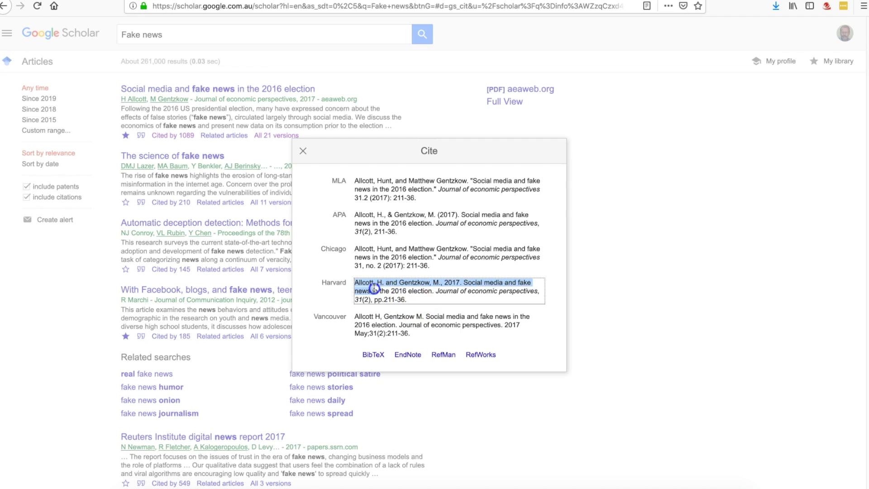
pyautogui.rightClick(394, 287)
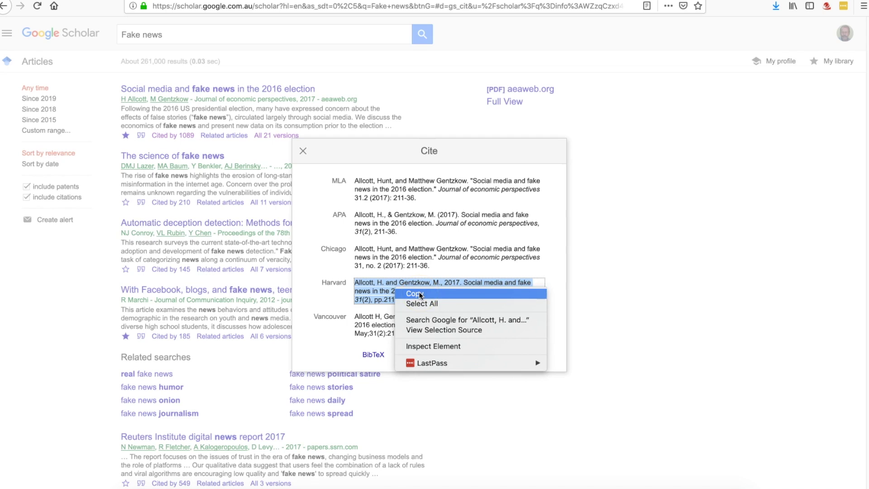
pyautogui.click(550, 266)
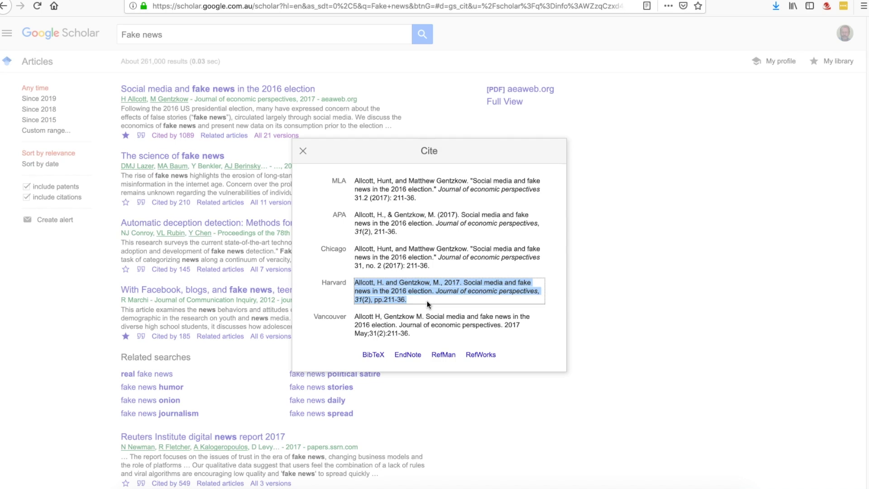
pyautogui.press('Escape')
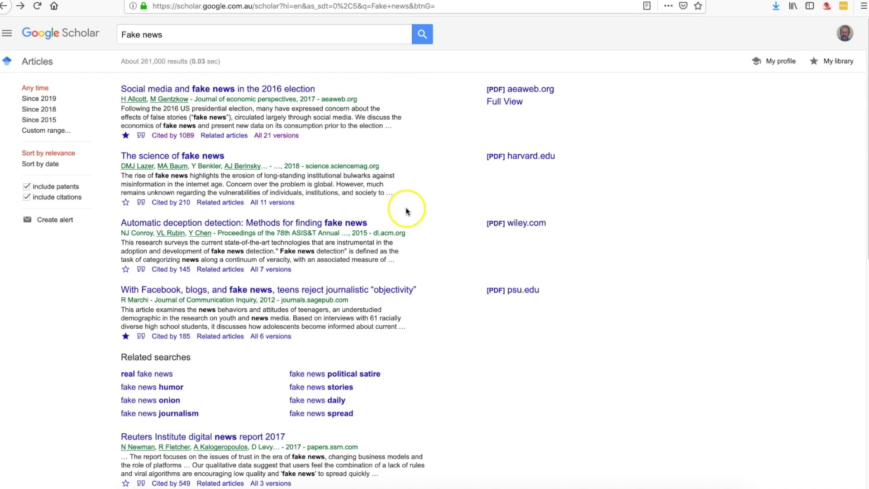
pyautogui.rightClick(232, 138)
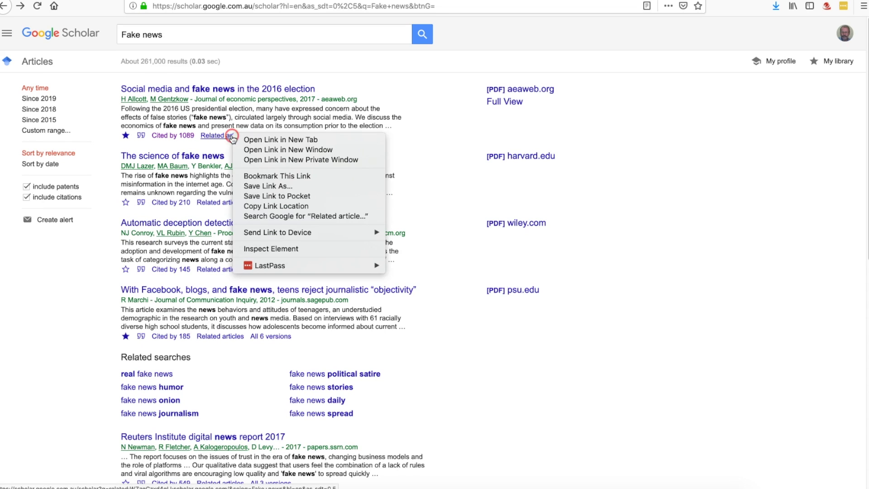
pyautogui.click(252, 139)
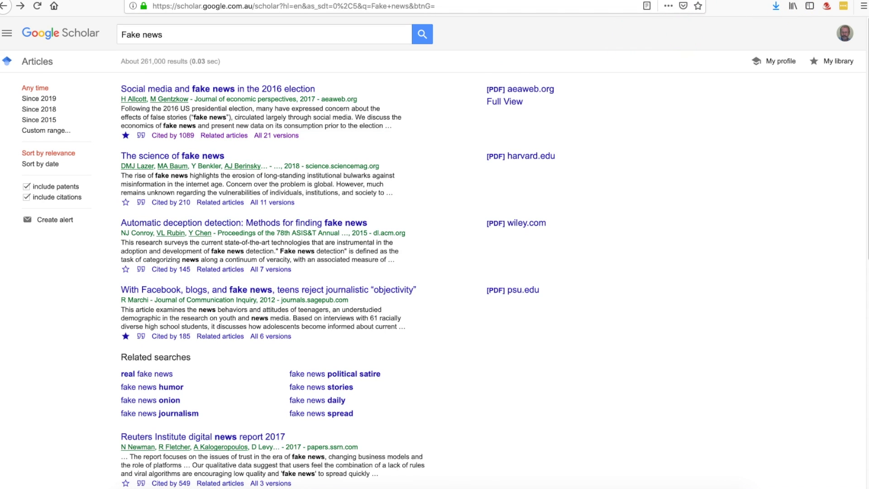
pyautogui.hotkey('ctrl', 'Tab')
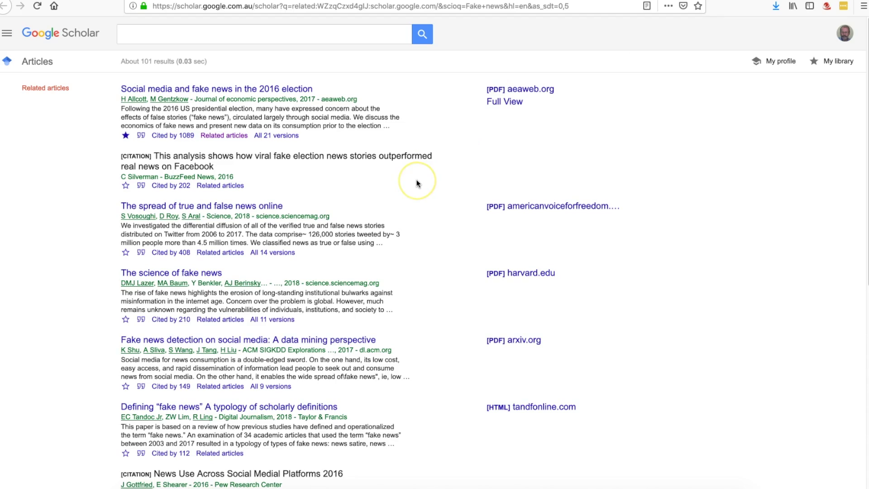
pyautogui.scroll(-8, 416, 183)
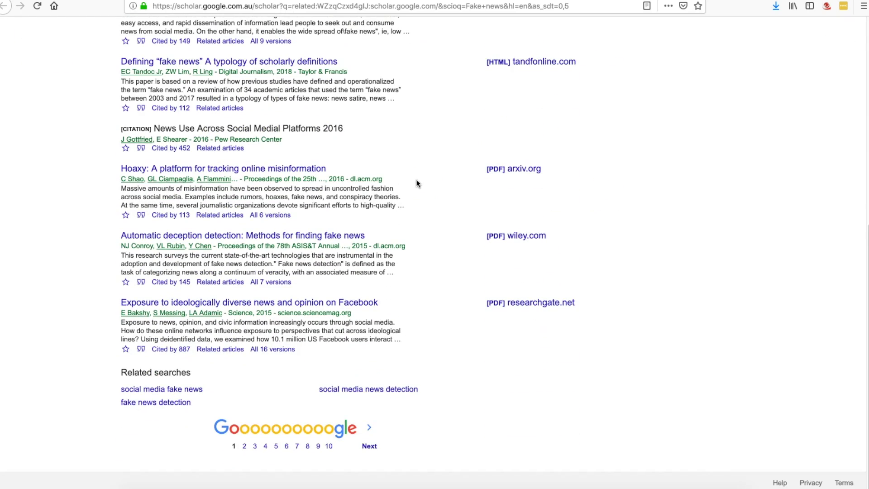
pyautogui.scroll(8, 416, 183)
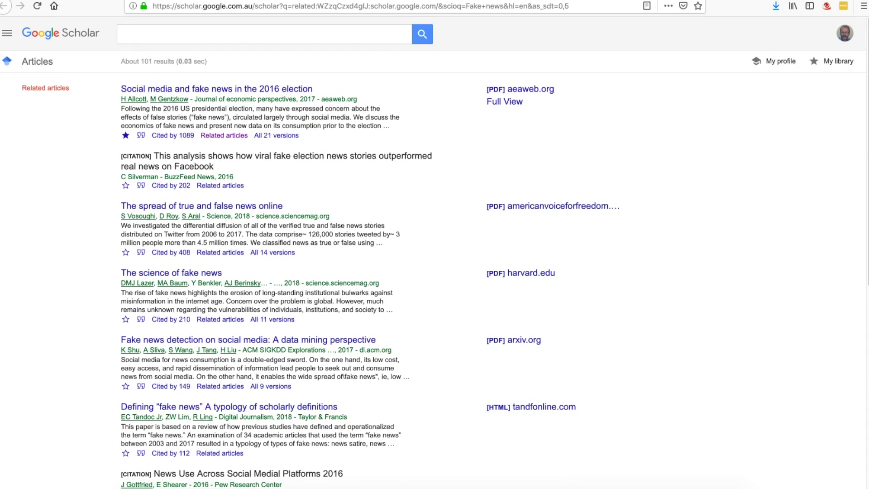
pyautogui.hotkey('alt', 'Left')
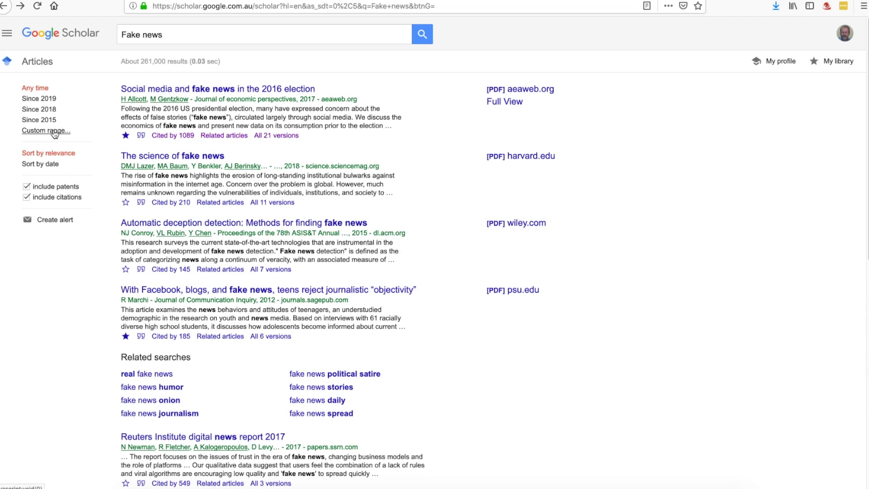
# - Save 'With Facebook, blogs, and fake news' to My library and open the Scholar sections menu
pyautogui.click(41, 165)
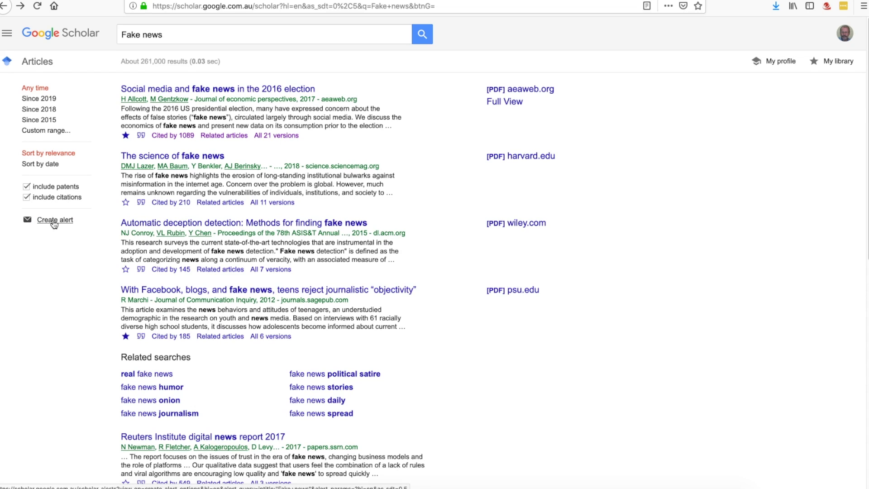
pyautogui.click(7, 34)
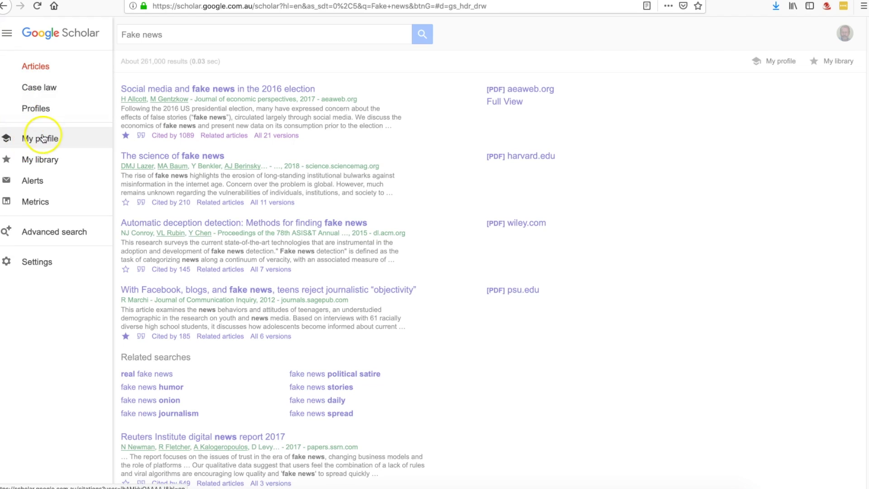
# - Show My library's saved articles, then bring up the Advanced search form from the menu
pyautogui.click(43, 161)
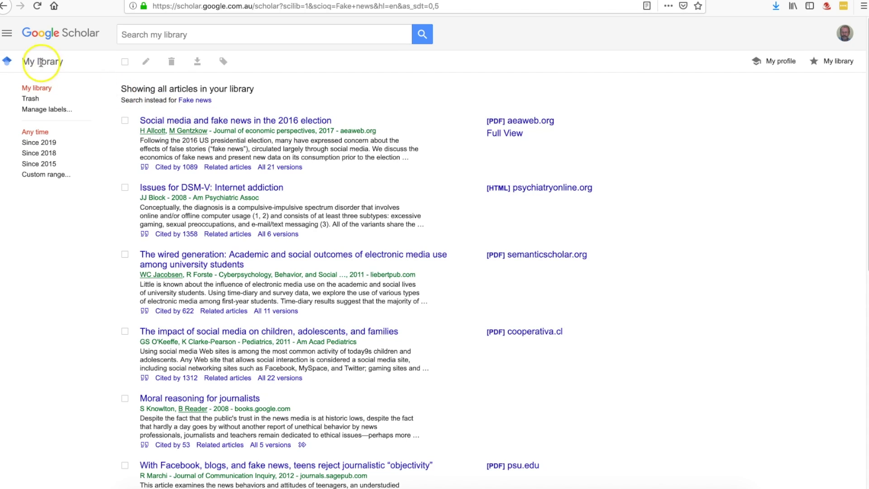
pyautogui.click(8, 35)
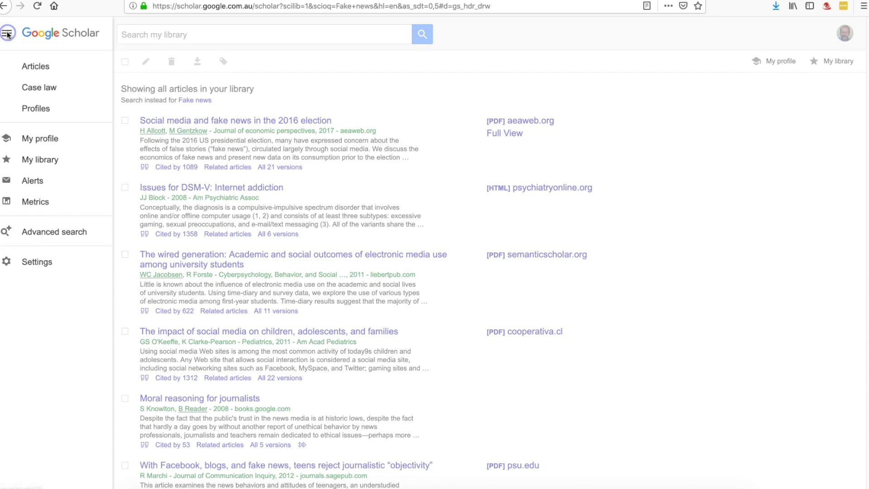
pyautogui.click(52, 232)
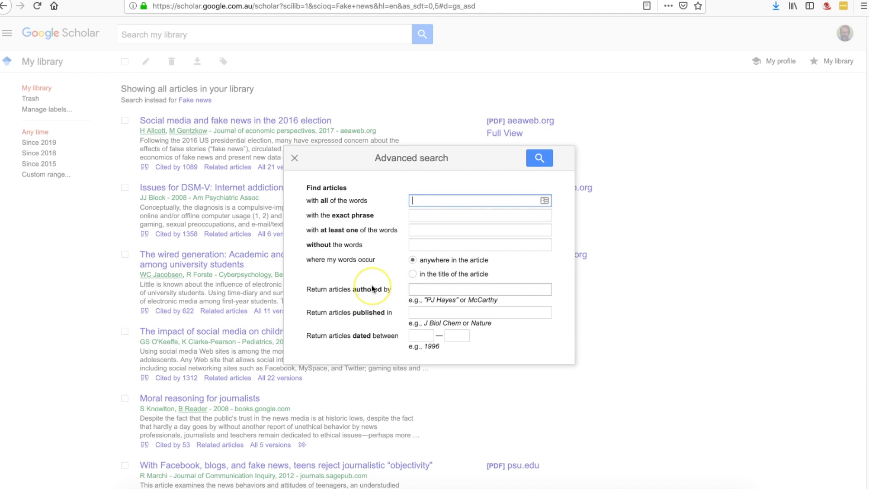
# - Enter 'Fake news' as all words and exact phrase 'Donald Trump', fixing a stray letter
pyautogui.click(414, 200)
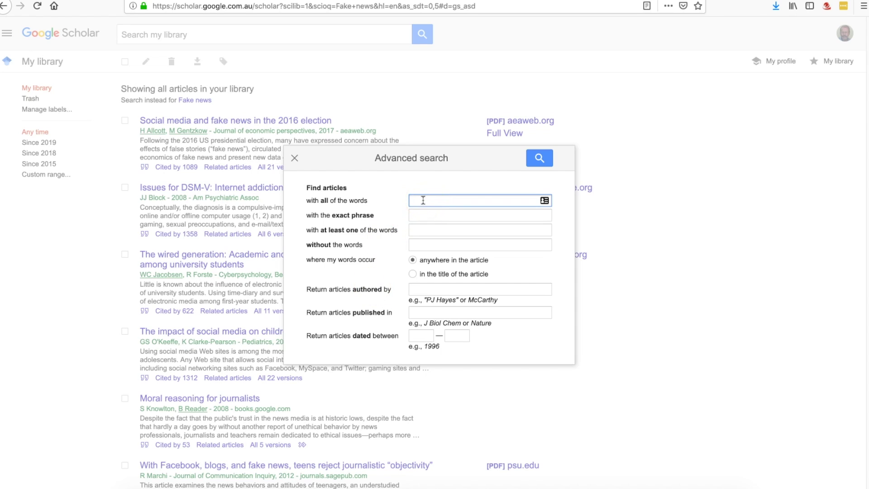
pyautogui.click(423, 200)
pyautogui.write('Fake news')
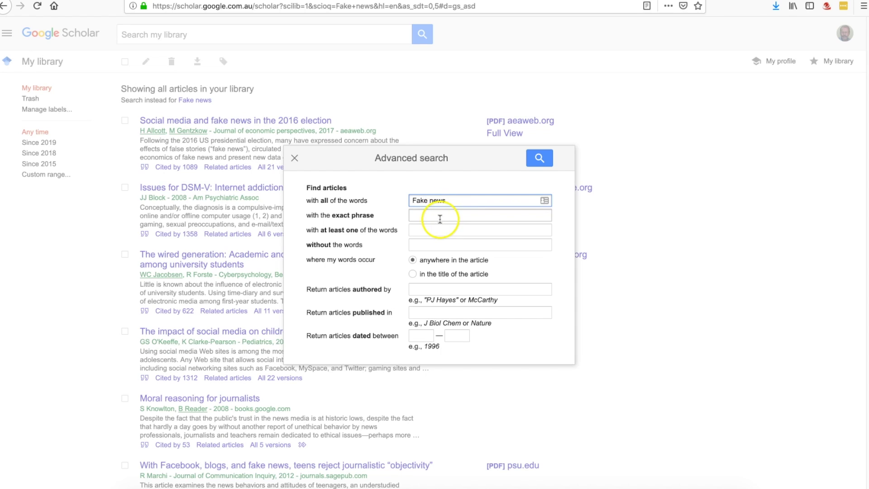
pyautogui.click(437, 214)
pyautogui.write('D')
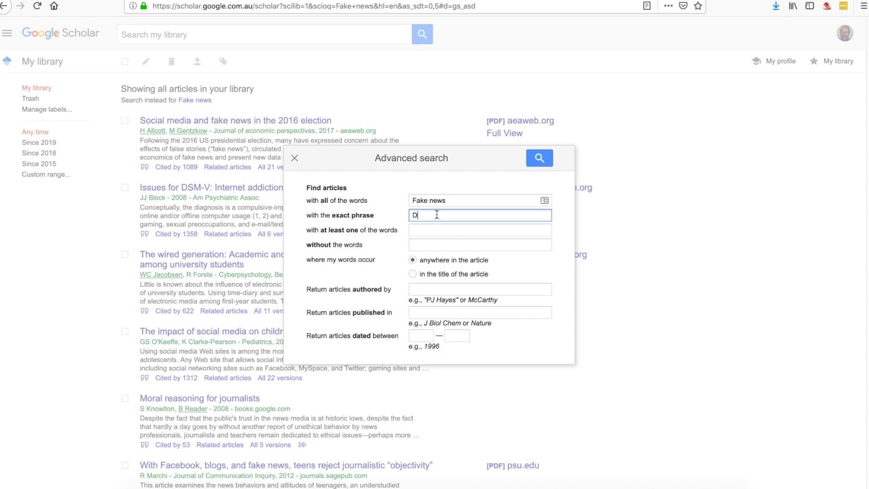
pyautogui.write('onald Trump')
pyautogui.click(433, 215)
pyautogui.press('BackSpace')
# - Add America as an optional word, exclude Australia, and run the advanced search
pyautogui.click(450, 230)
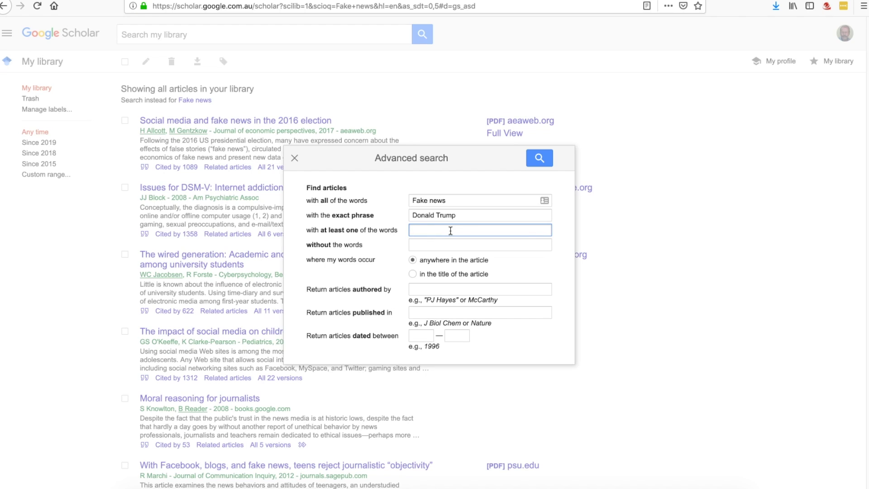
pyautogui.write('Americs')
pyautogui.click(455, 245)
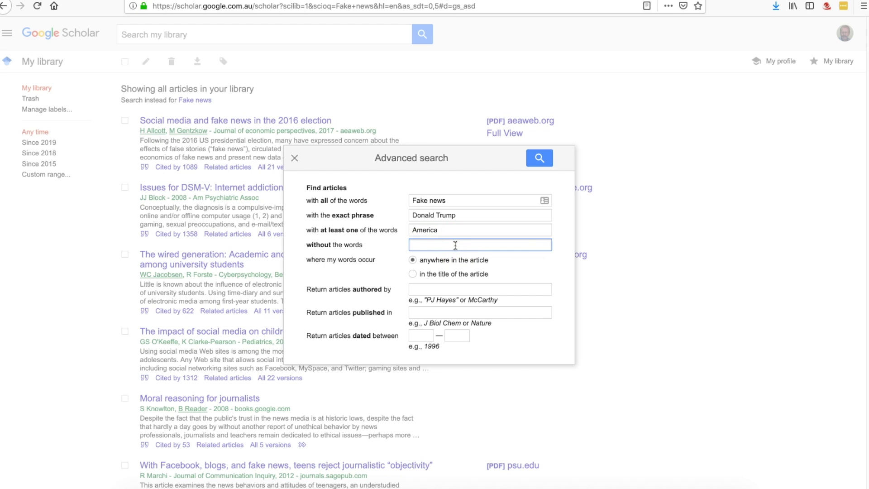
pyautogui.write('Australia')
pyautogui.click(429, 287)
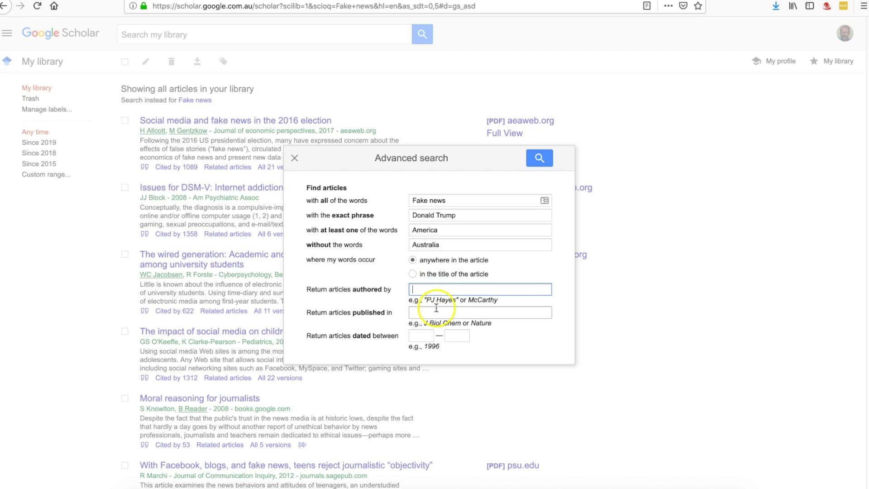
pyautogui.click(451, 313)
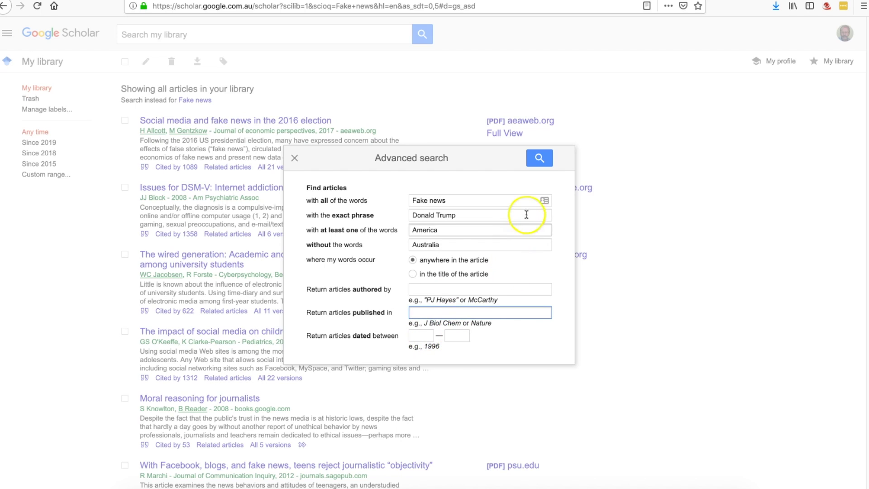
pyautogui.click(538, 162)
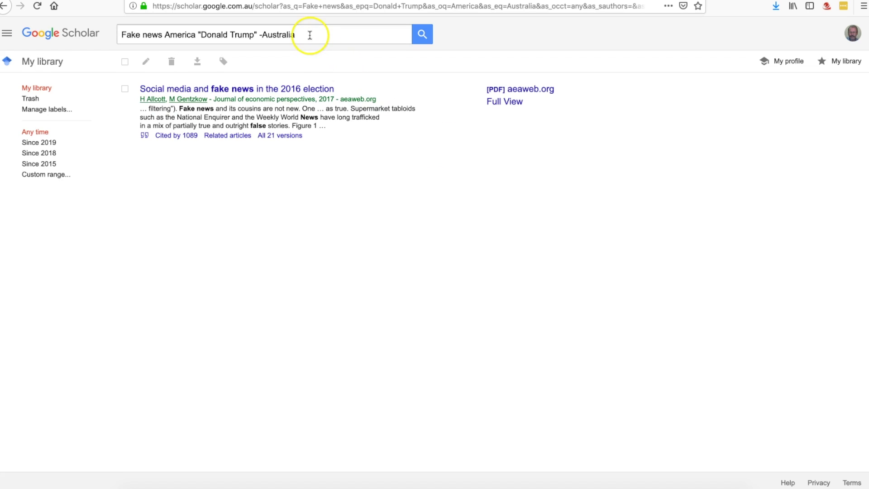
# - Select the combined query, then open the paper's Full View PDF in a new tab
pyautogui.moveTo(308, 35); pyautogui.dragTo(125, 29)
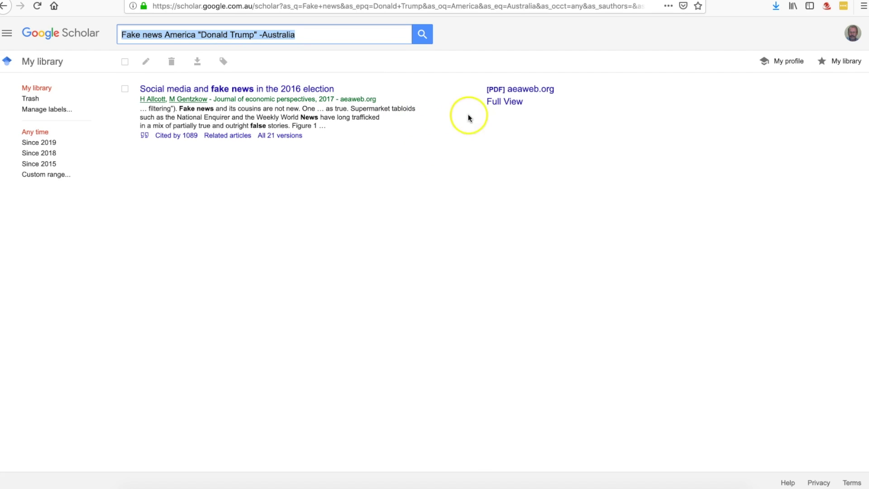
pyautogui.rightClick(516, 103)
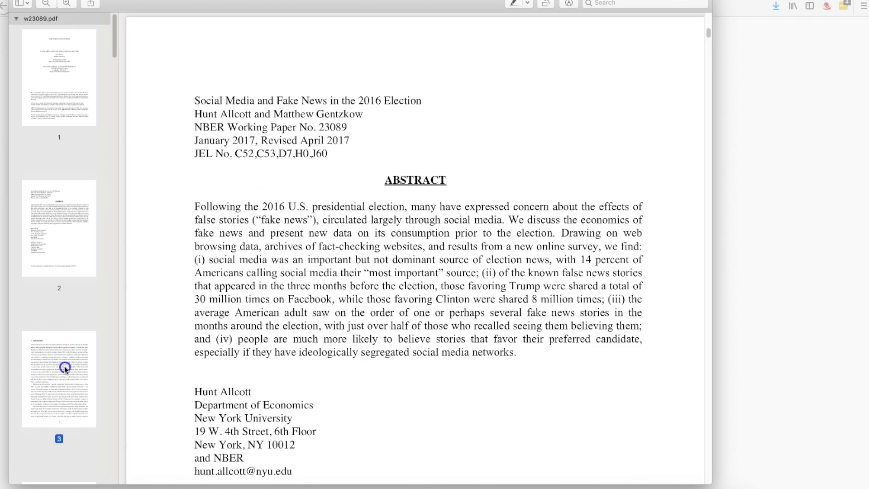
# - Scroll w23089.pdf to its Introduction, then return to the browser's Scholar result
pyautogui.scroll(-5, 184, 268)
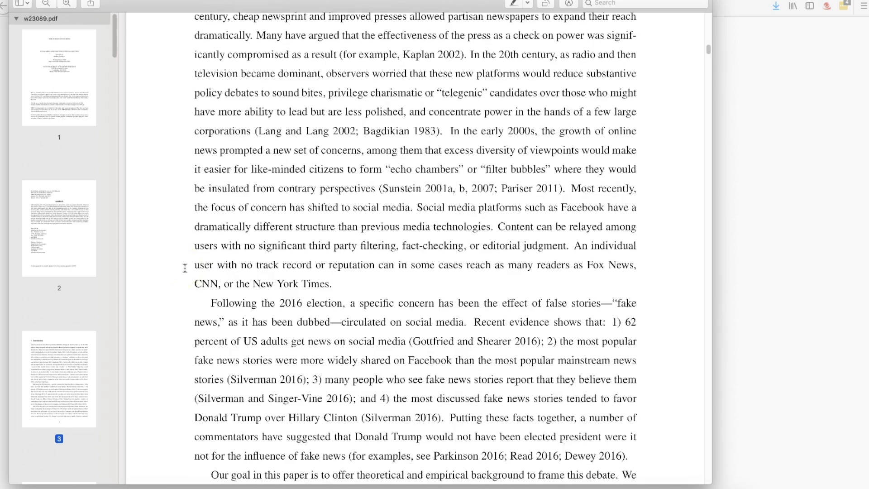
pyautogui.scroll(-7, 185, 268)
pyautogui.scroll(12, 215, 250)
pyautogui.click(215, 250)
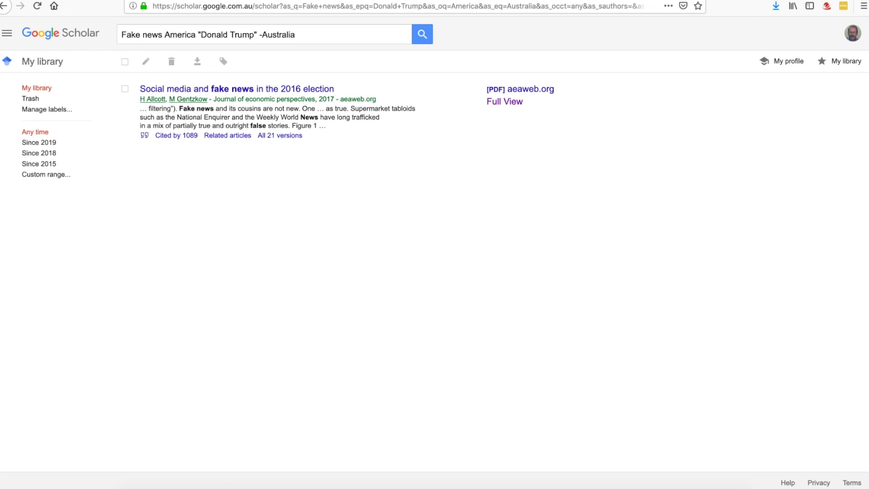
# - Return to the full My library list and open 'The impact of social media on children, adolescents, and families'
pyautogui.click(174, 26)
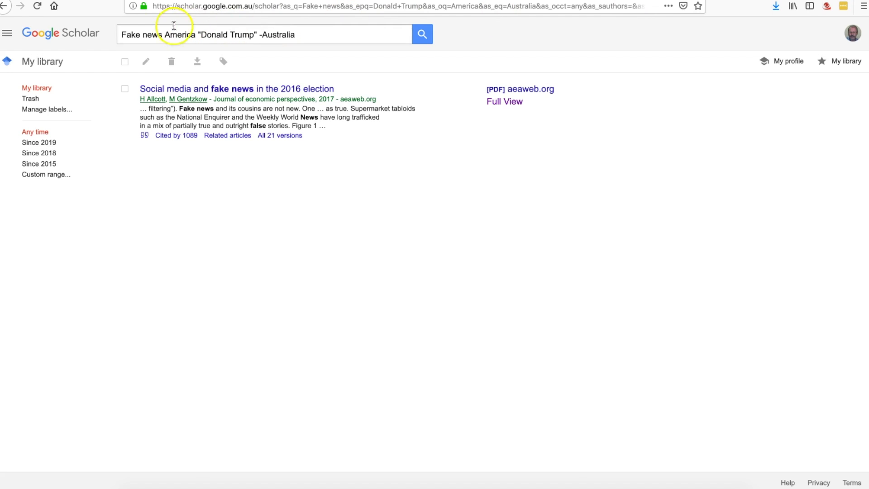
pyautogui.click(2, 6)
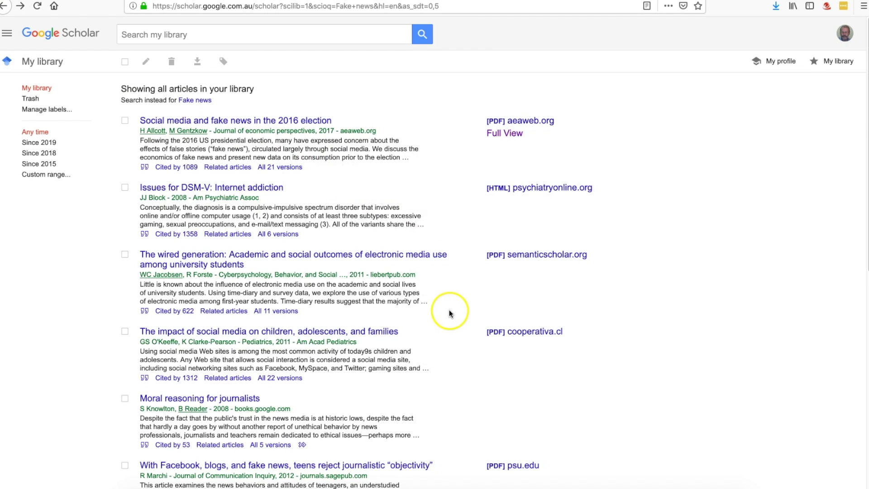
pyautogui.click(370, 332)
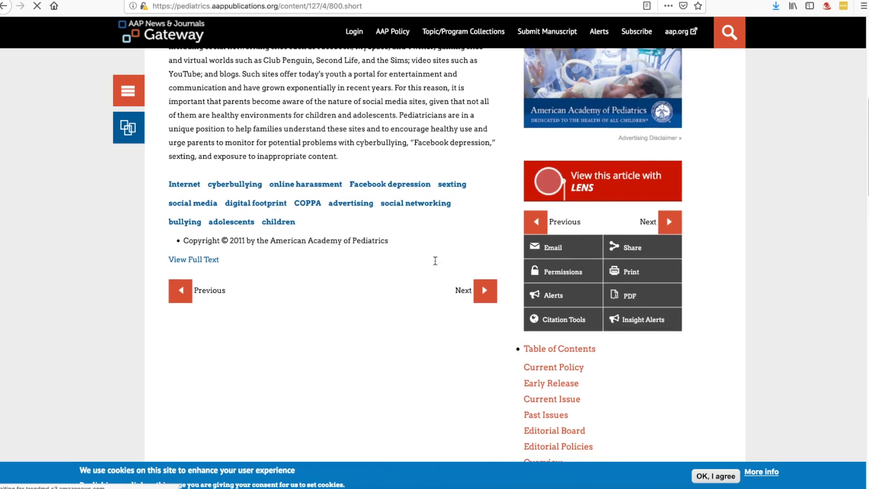
# - Skim the Pediatrics April 2011 clinical report's abstract, then return to the Scholar My library list
pyautogui.scroll(-4, 434, 261)
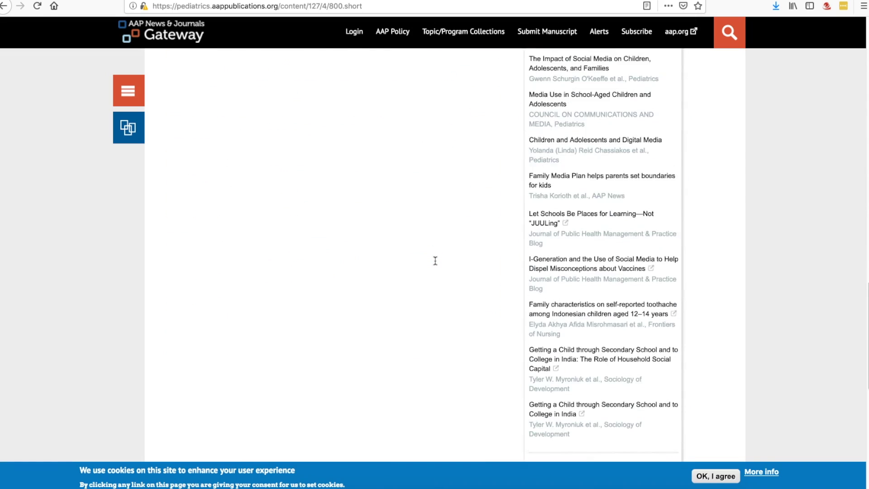
pyautogui.scroll(14, 435, 261)
pyautogui.scroll(7, 435, 261)
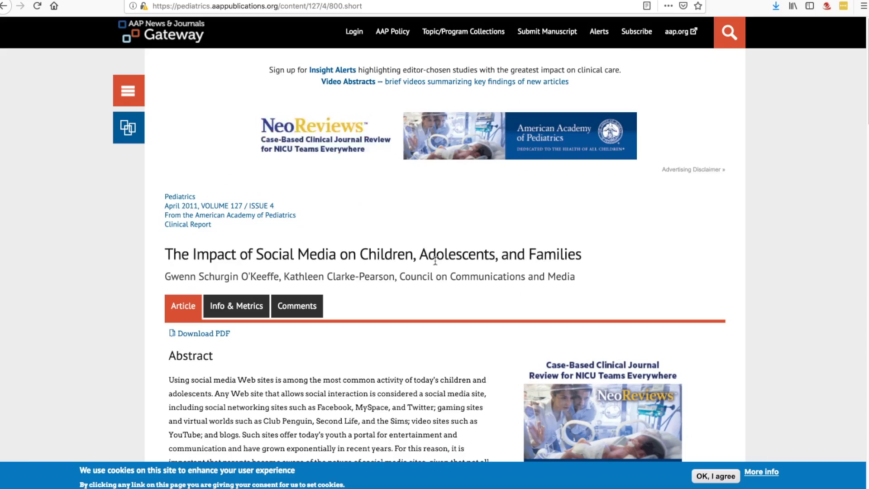
pyautogui.scroll(-15, 434, 261)
pyautogui.scroll(18, 435, 261)
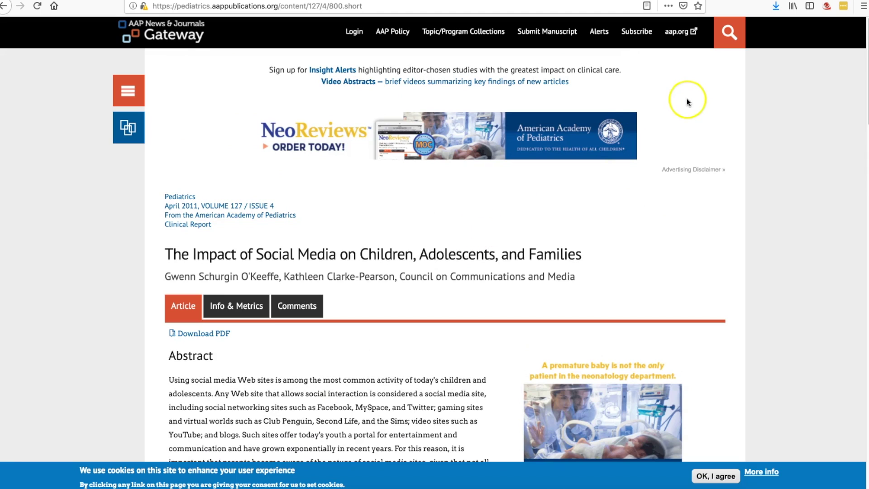
pyautogui.click(2, 7)
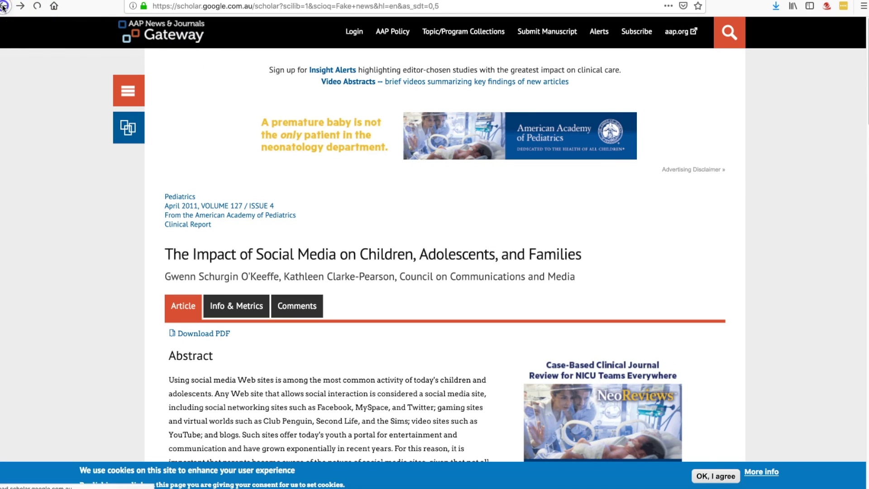